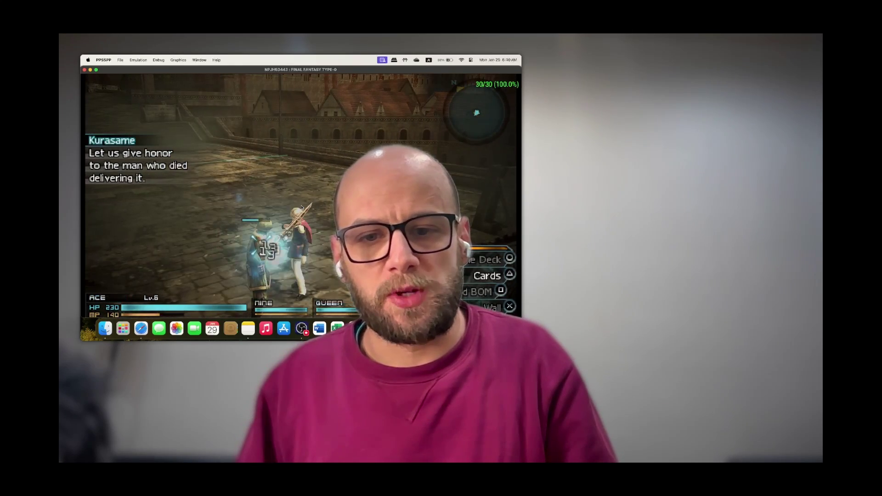
key("s")
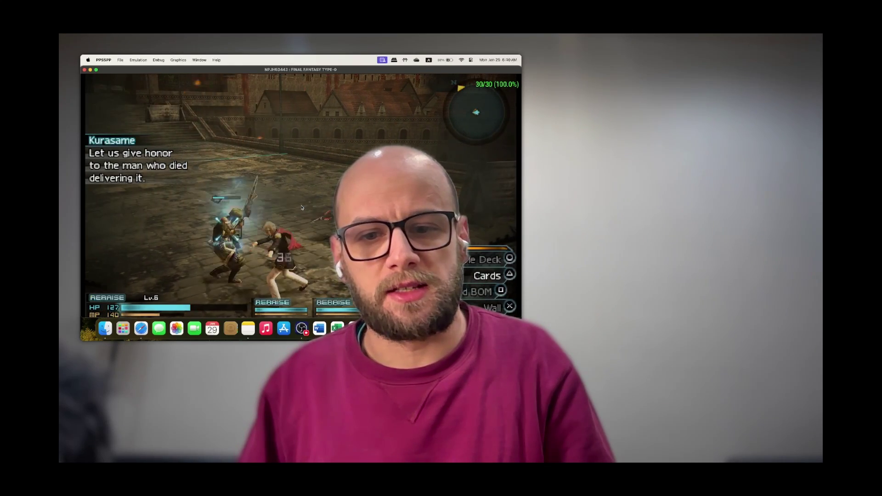
key("k")
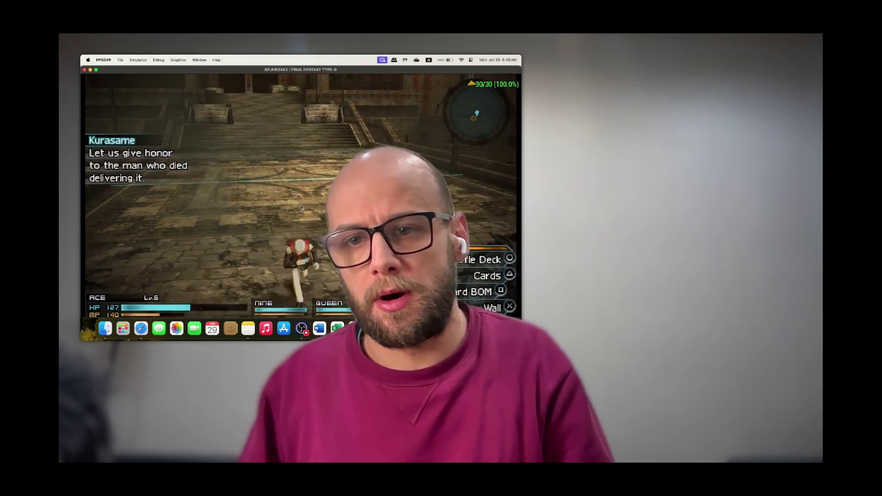
key("i")
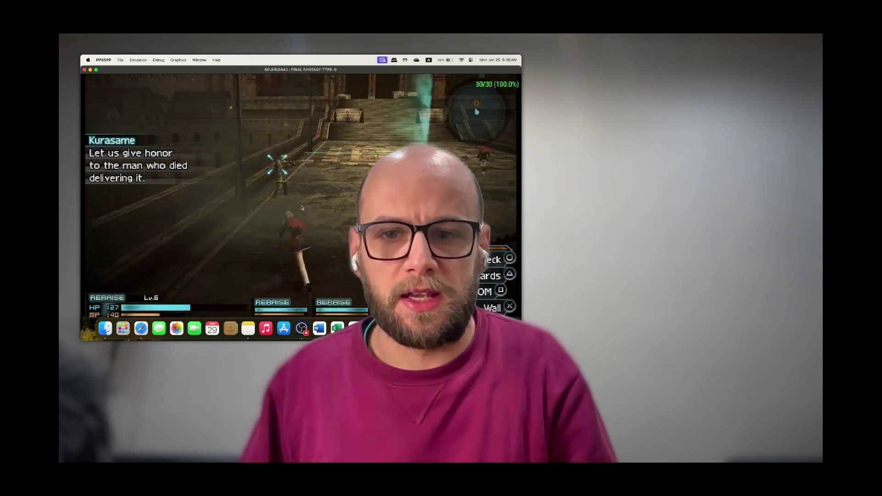
key("i")
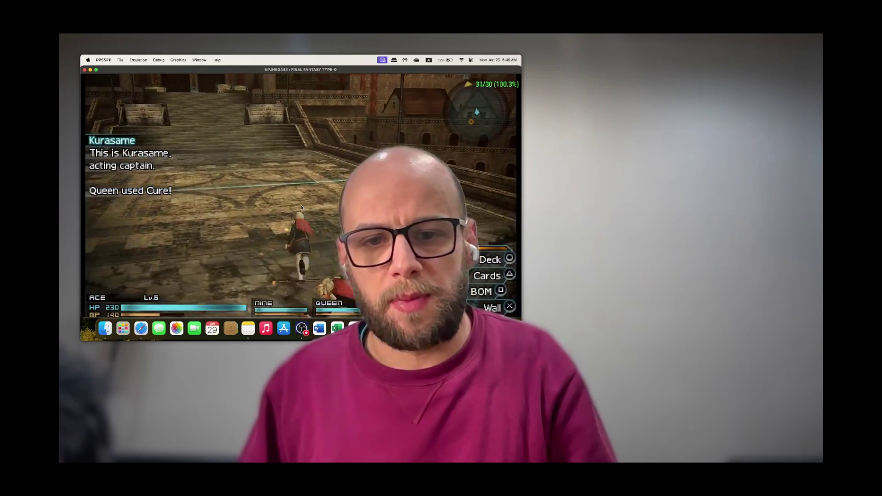
key("s")
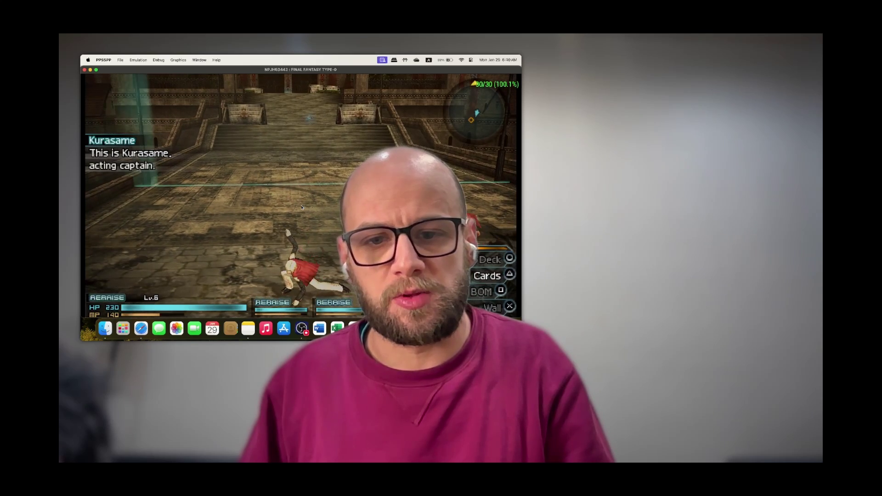
key("i")
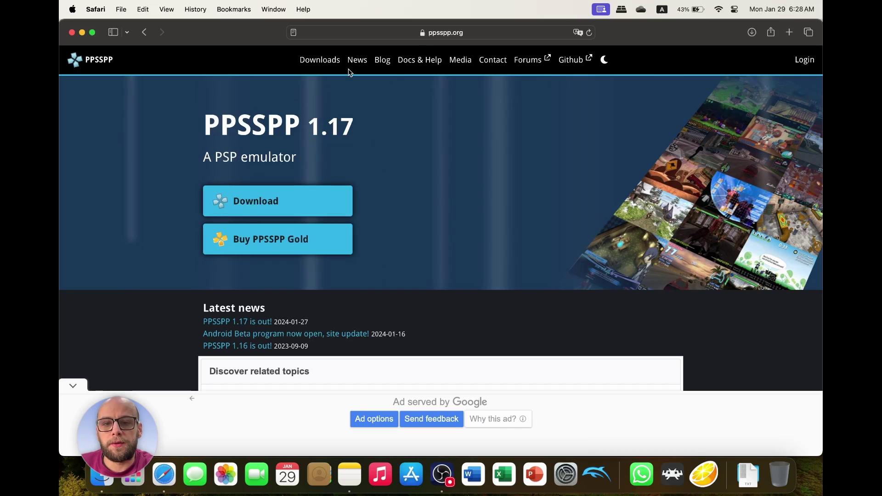
Open the PPSSPP downloads page and close the two advertisements covering it
left_click(248, 191)
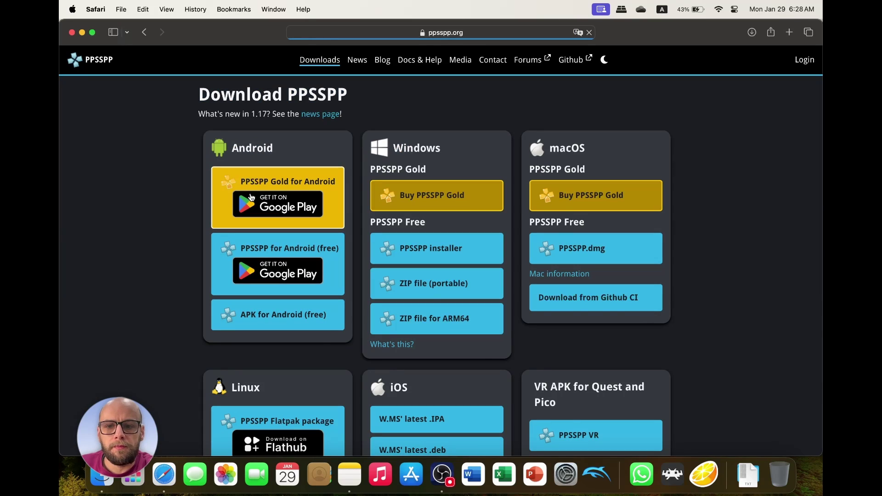
scroll(388, 225, "down", 3)
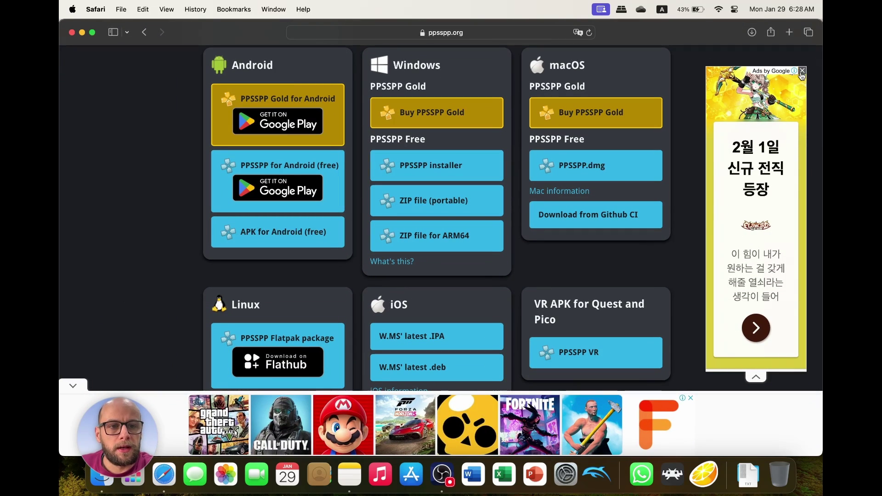
left_click(802, 71)
left_click(690, 399)
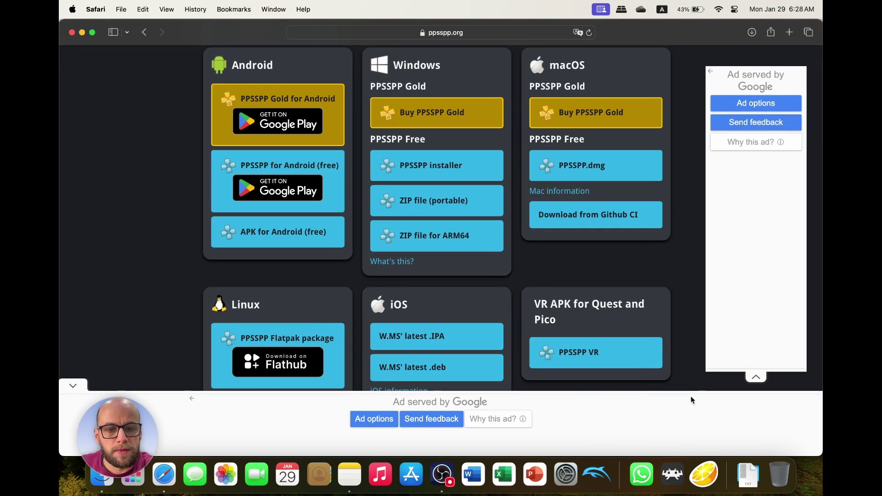
Download the free macOS version of PPSSPP, PPSSPP.dmg
scroll(638, 316, "down", 5)
scroll(638, 316, "up", 7)
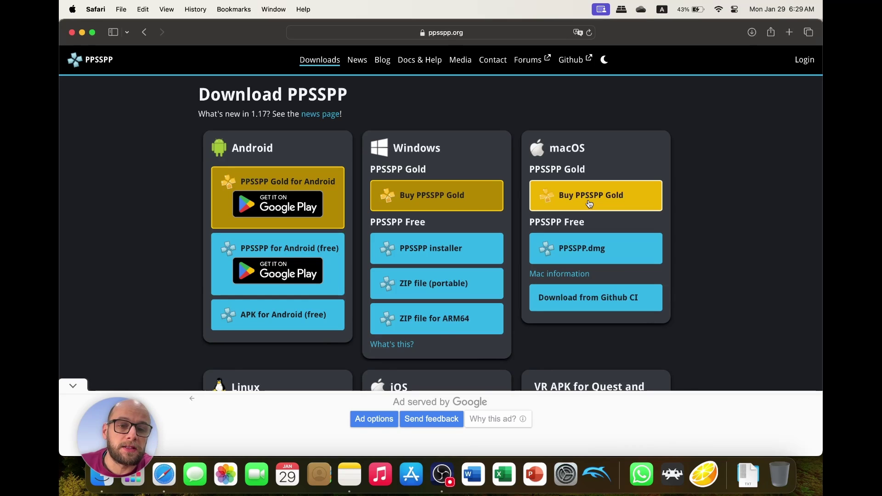
left_click(597, 248)
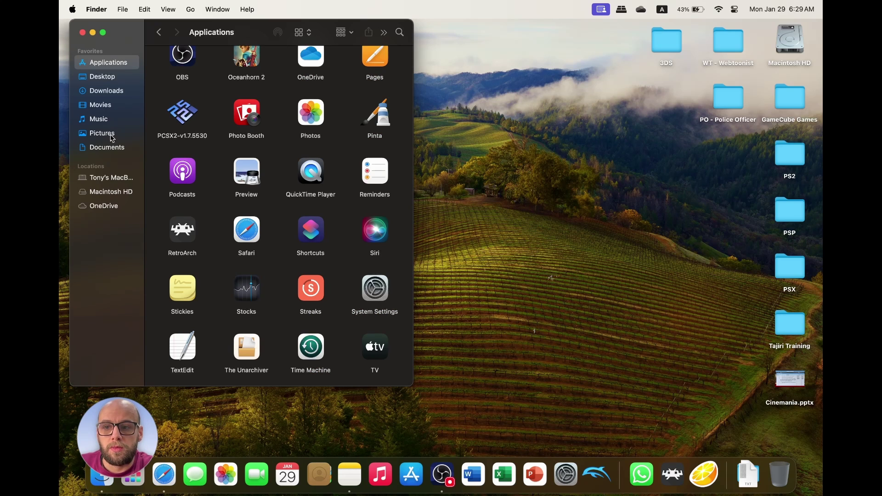
Open PPSSPP_macOS.dmg from Downloads, copy PPSSPPSDL into the Applications folder and close the disk image window
left_click(109, 92)
left_click(209, 78)
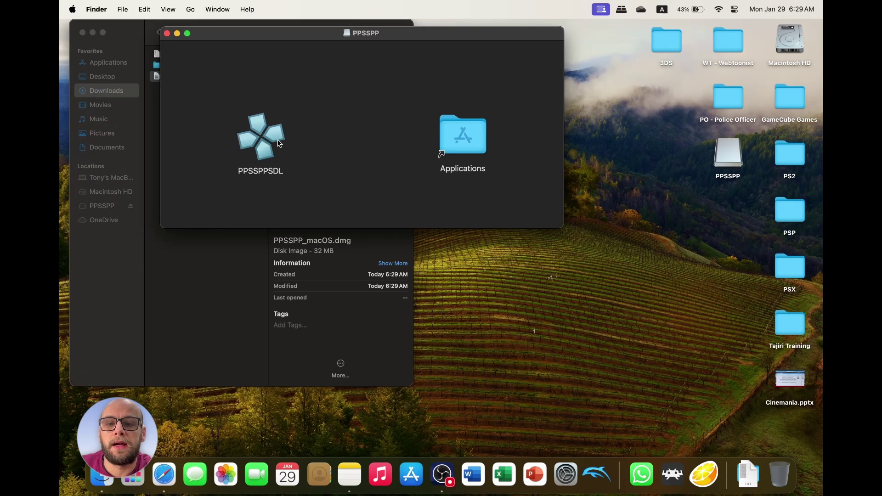
left_click_drag(274, 146, 358, 133)
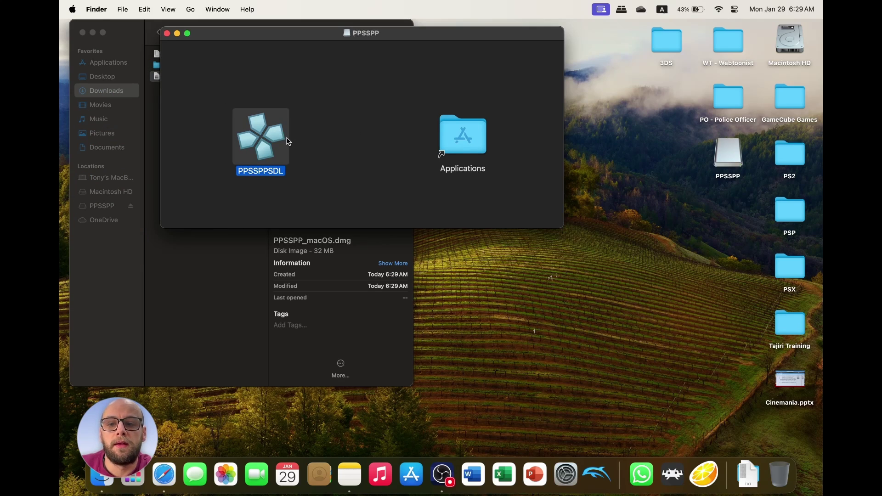
left_click_drag(263, 136, 465, 137)
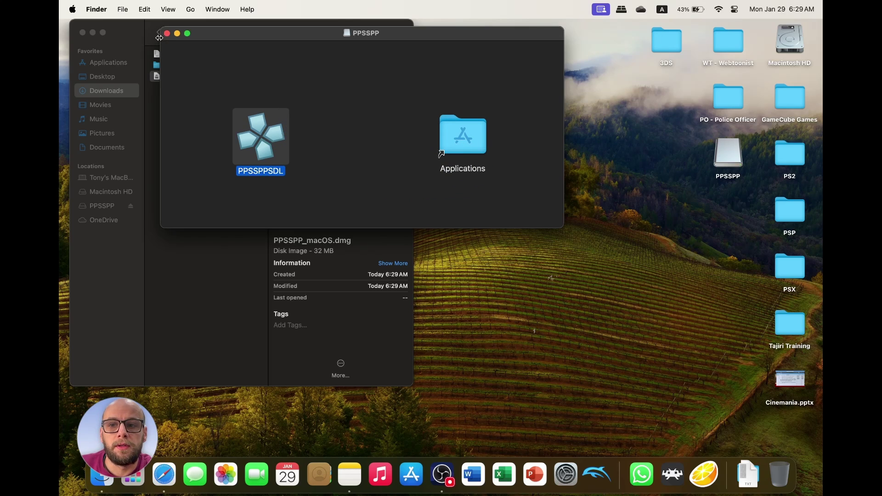
left_click(167, 33)
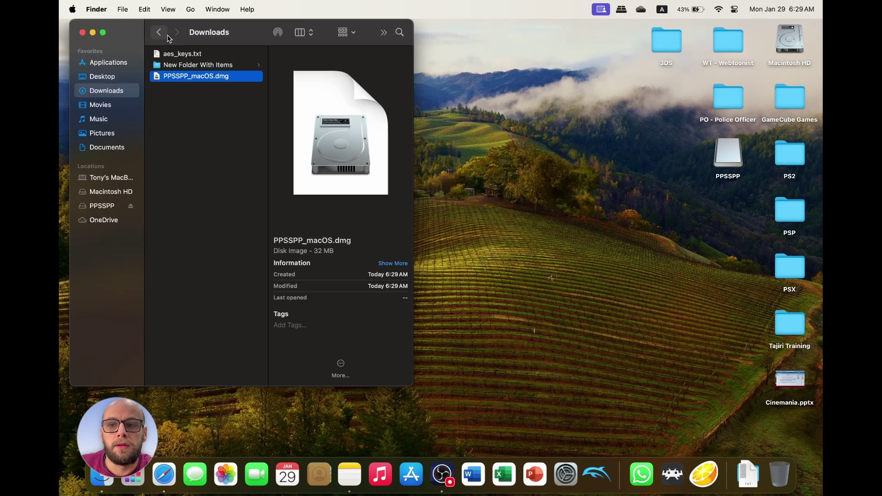
Launch PPSSPPSDL from the Applications folder and open its settings
left_click(108, 63)
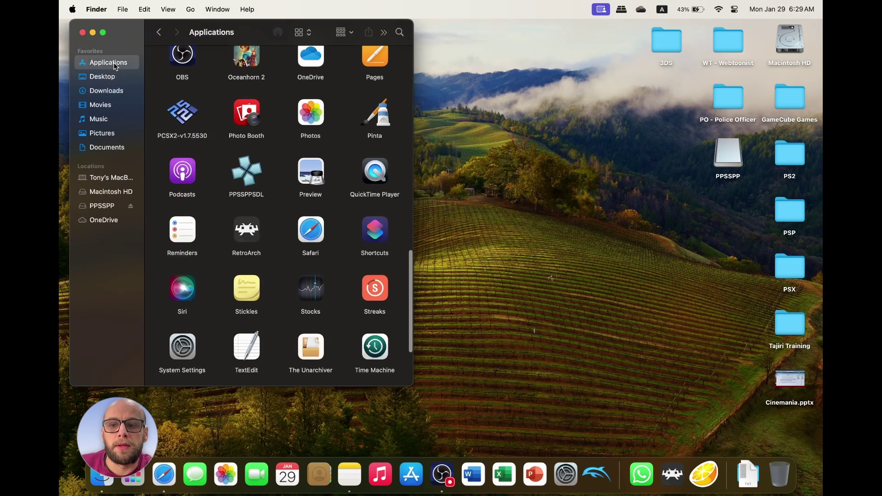
double_click(252, 174)
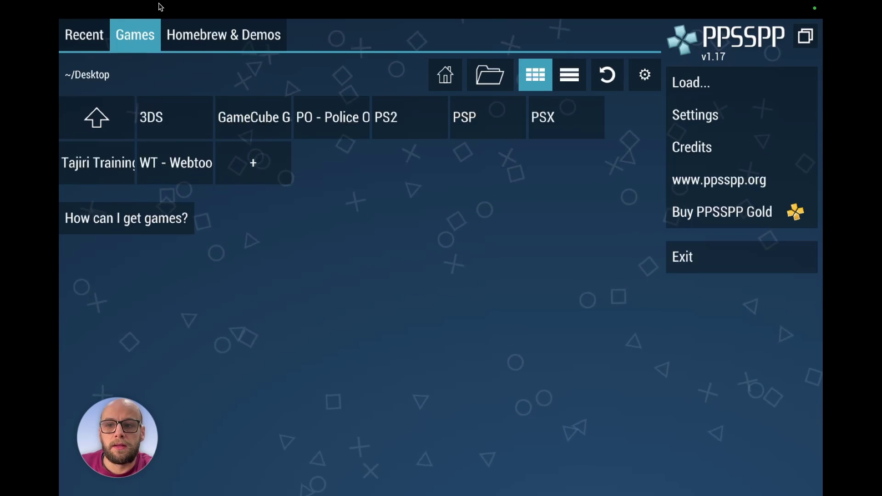
left_click(703, 117)
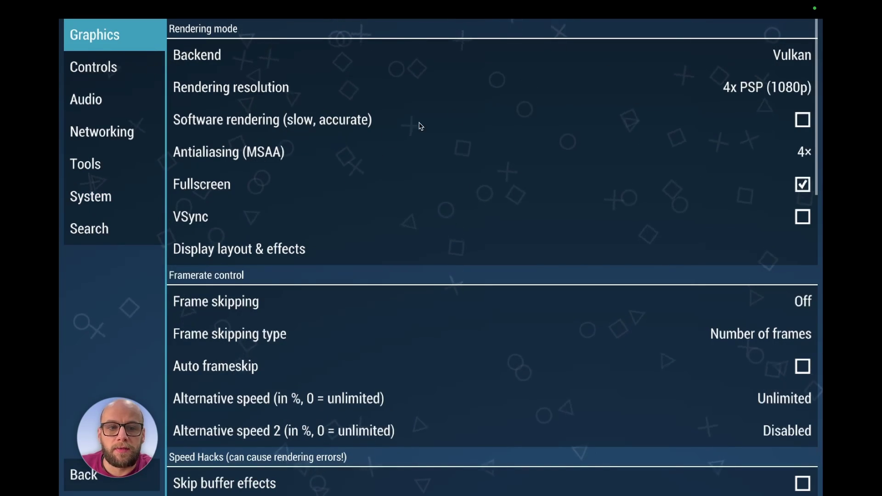
Turn off Fullscreen in the graphics settings and enlarge the emulator window to fill the desktop
left_click(455, 184)
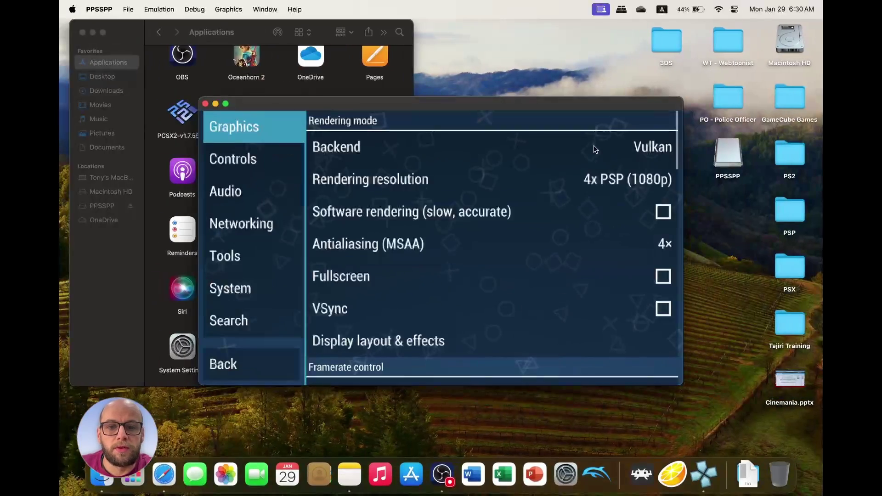
left_click_drag(461, 104, 417, 49)
double_click(417, 50)
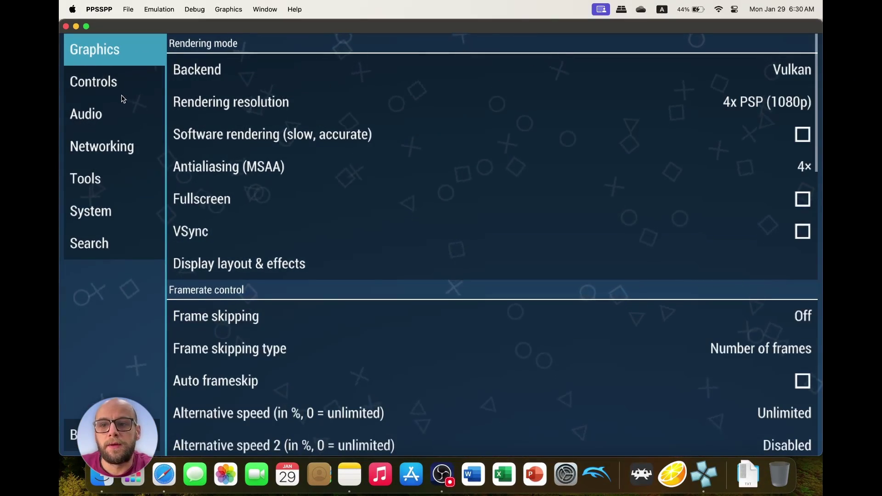
left_click(220, 83)
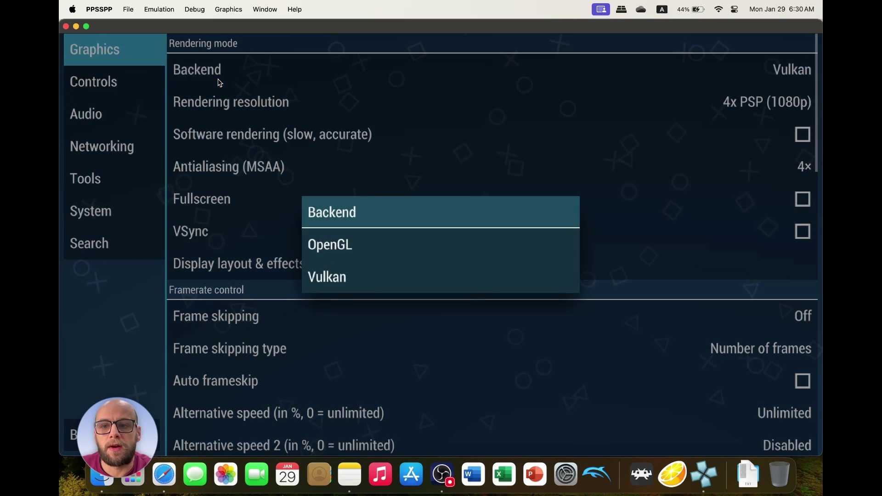
left_click(338, 244)
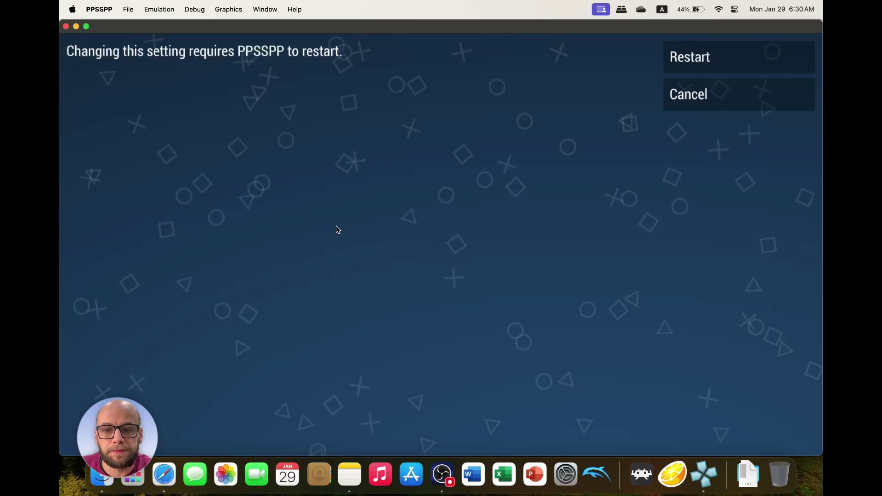
left_click(688, 94)
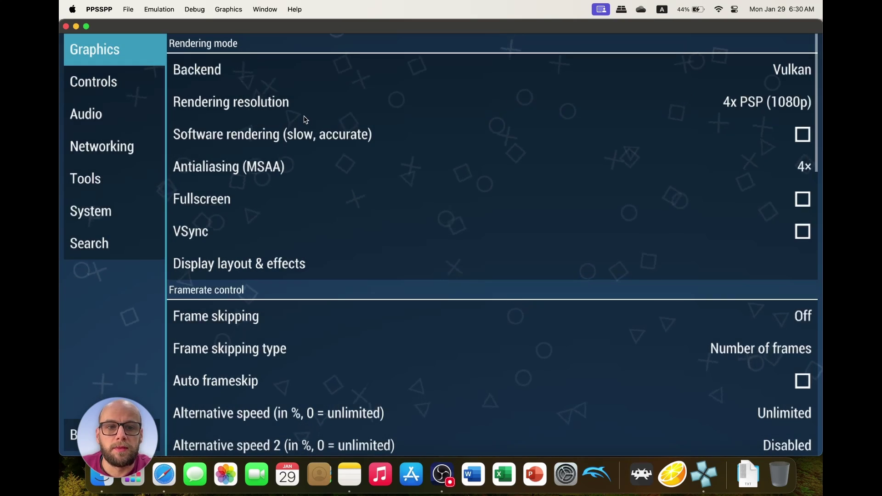
Choose Vulkan as the graphics backend and set the rendering resolution to 8x PSP (4K)
left_click(189, 82)
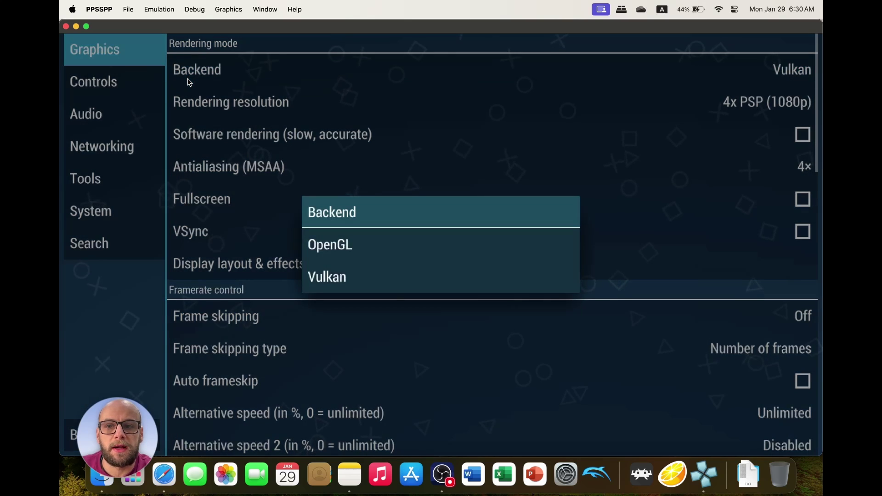
left_click(345, 274)
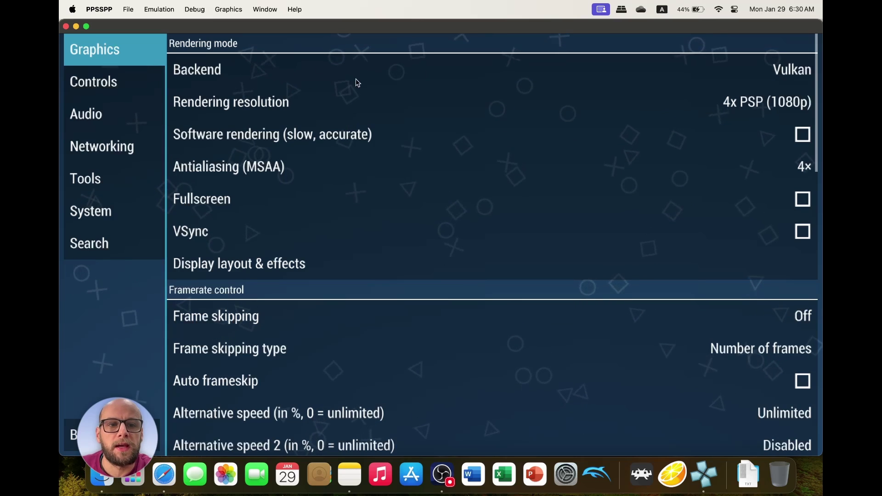
left_click(294, 109)
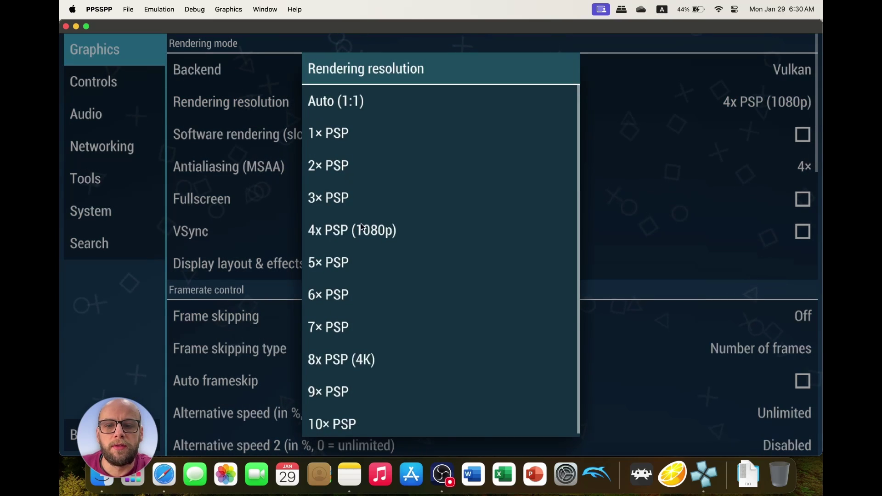
left_click(357, 359)
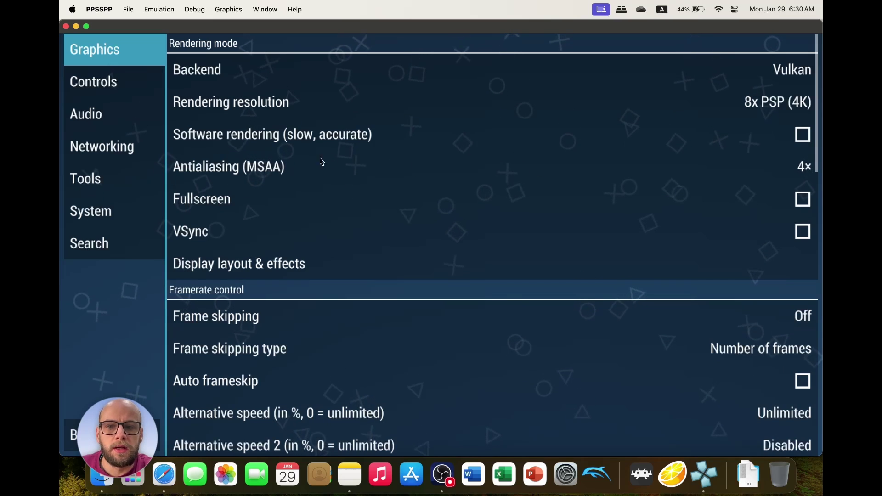
Set Antialiasing (MSAA) to 4× and look through the remaining graphics settings
left_click(326, 175)
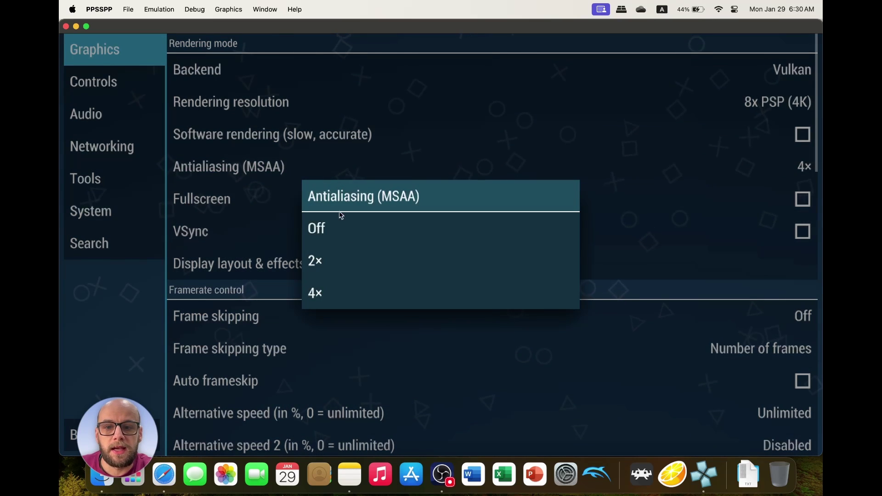
left_click(340, 289)
scroll(352, 261, "down", 10)
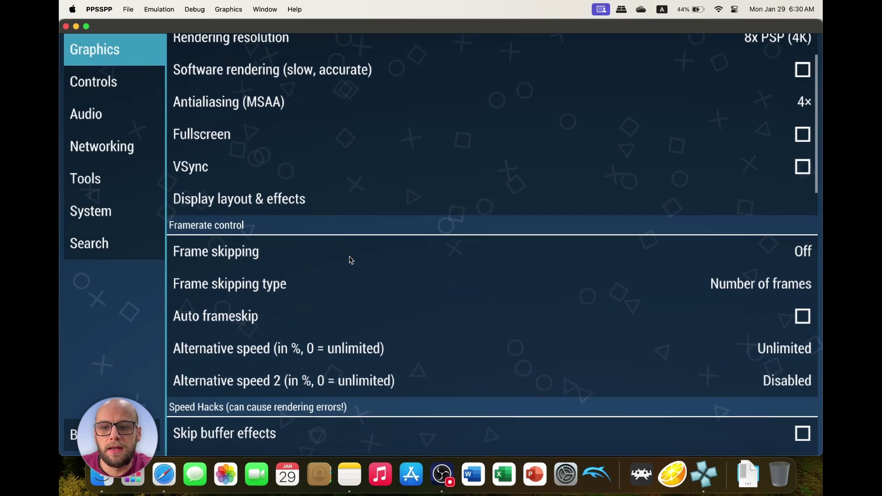
scroll(352, 260, "down", 10)
scroll(351, 260, "down", 8)
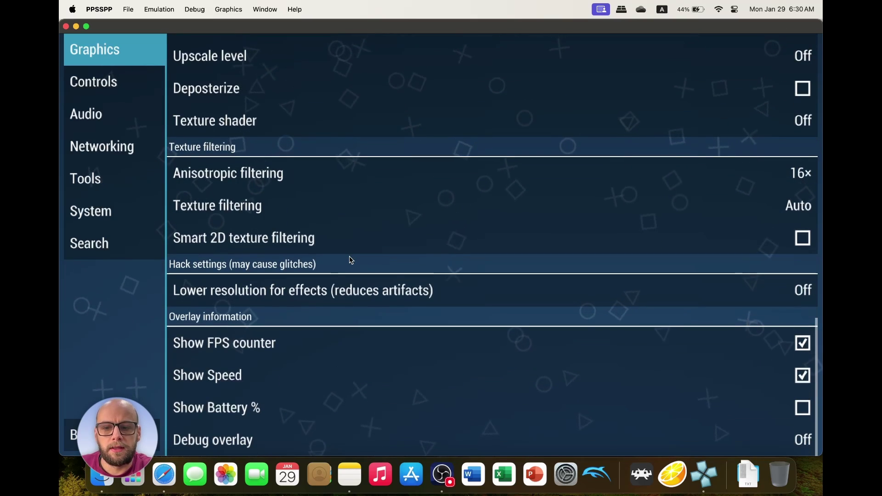
scroll(350, 258, "up", 12)
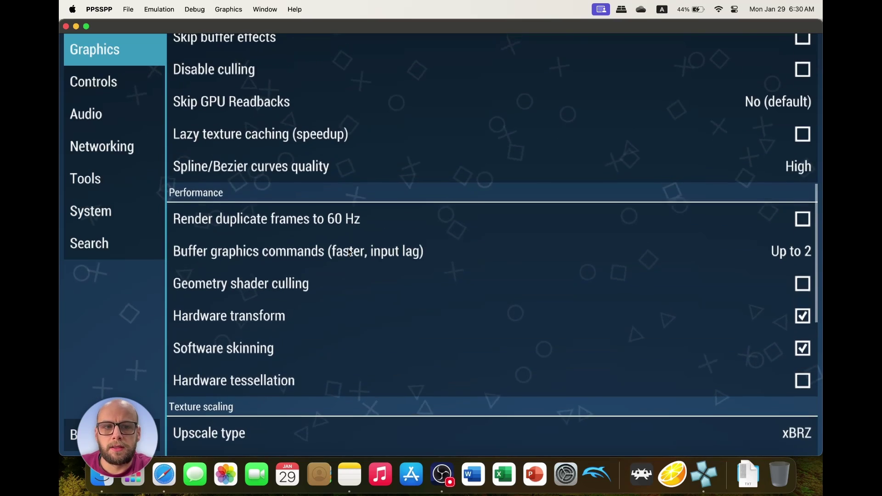
scroll(349, 251, "up", 4)
Auto-configure the control mapping for the PS5 Controller and review the assigned buttons
left_click(113, 86)
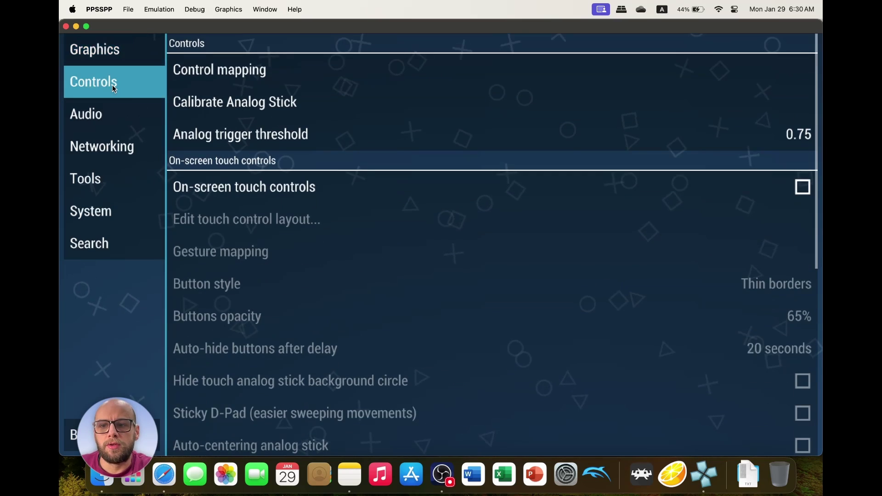
left_click(220, 74)
left_click(139, 147)
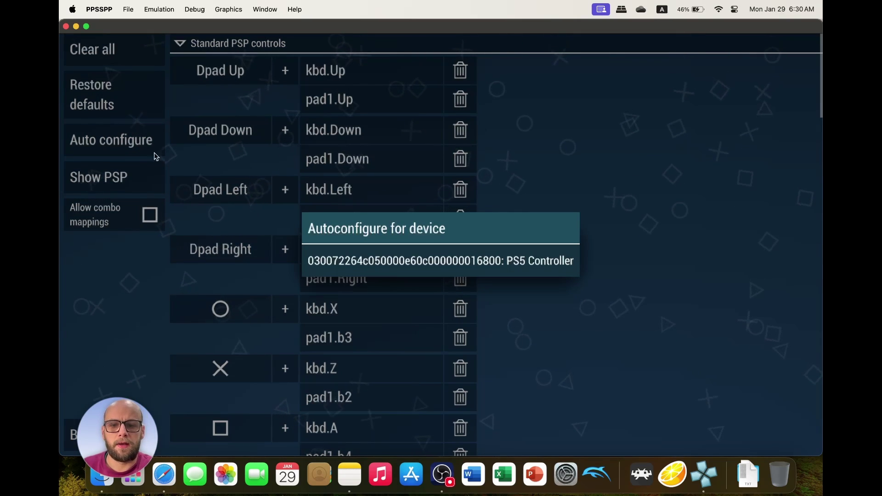
left_click(364, 264)
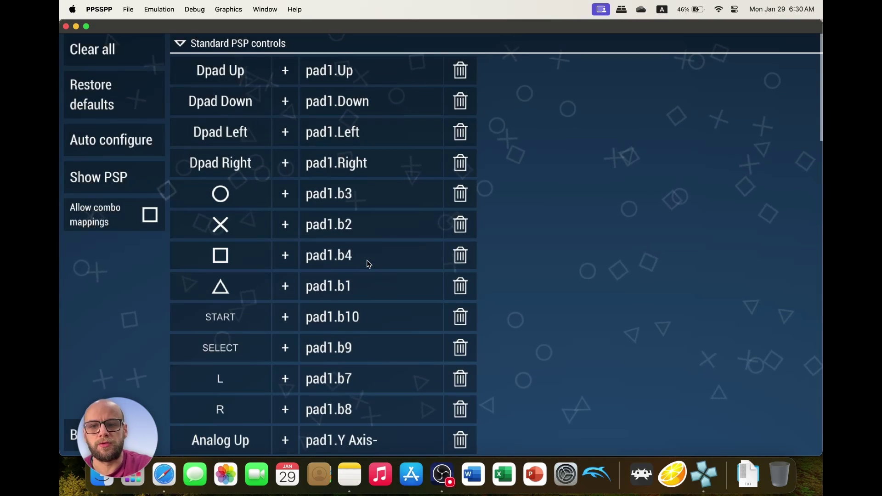
scroll(338, 254, "down", 4)
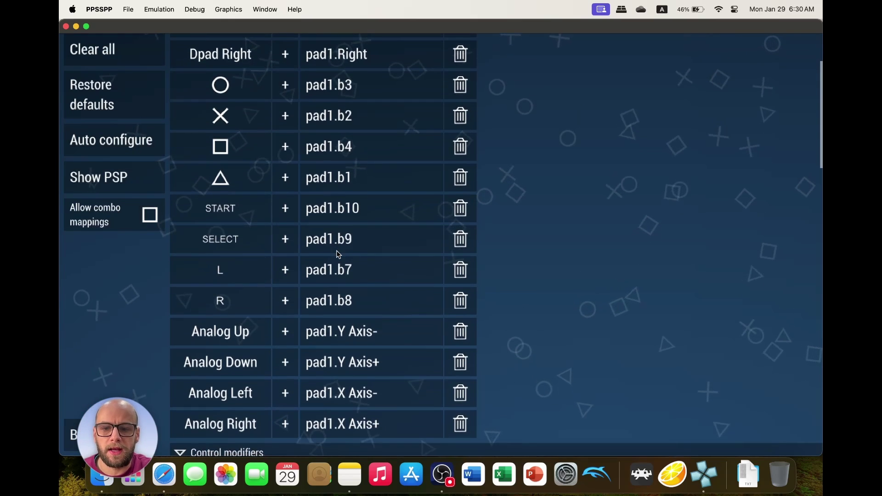
Show the PSP button layout from the control mapping and test the controller's directional and L button responses on it
scroll(273, 221, "up", 2)
scroll(272, 221, "up", 1)
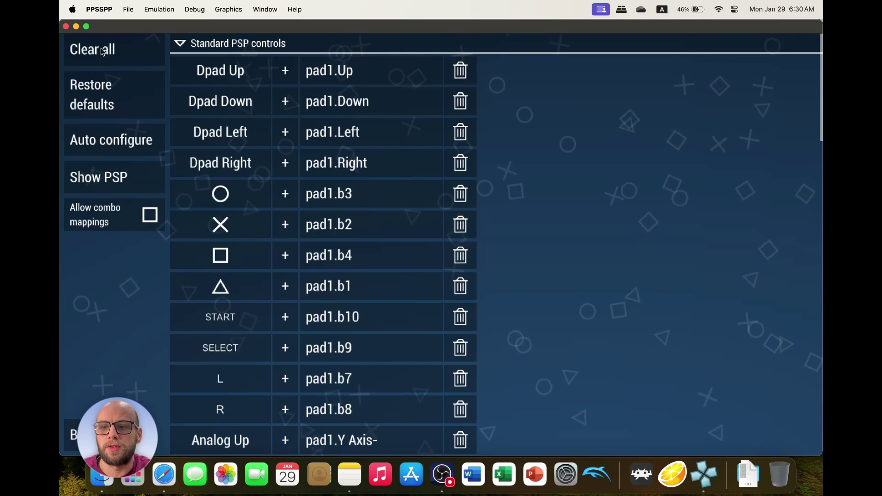
left_click(128, 186)
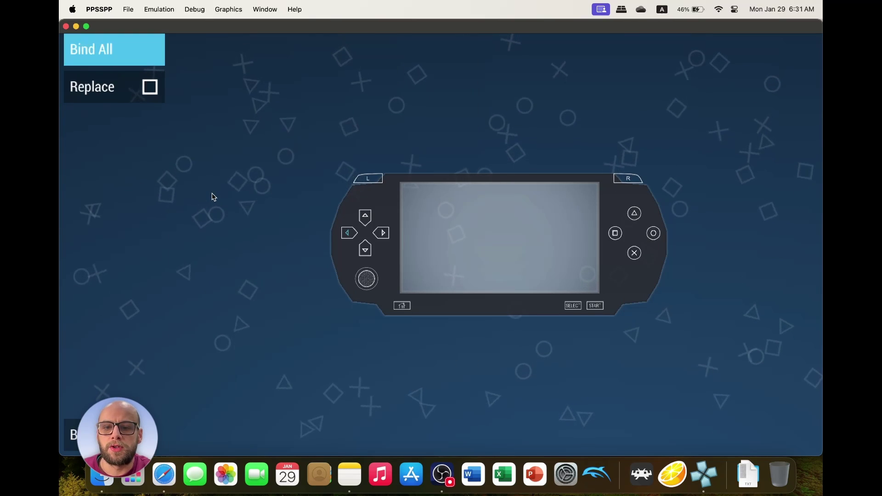
key("Right")
key("Left")
key("Up")
key("Down")
key("Up")
key("Down")
key("Up")
key("Down")
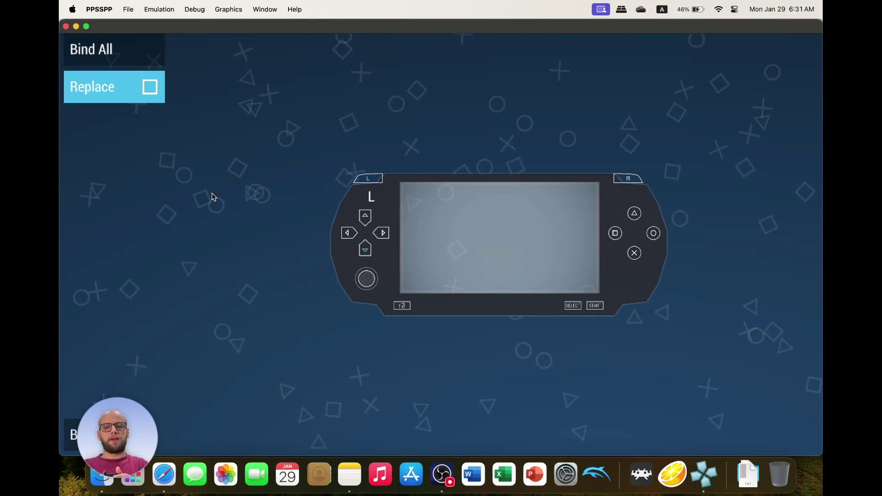
key("Right")
key("Left")
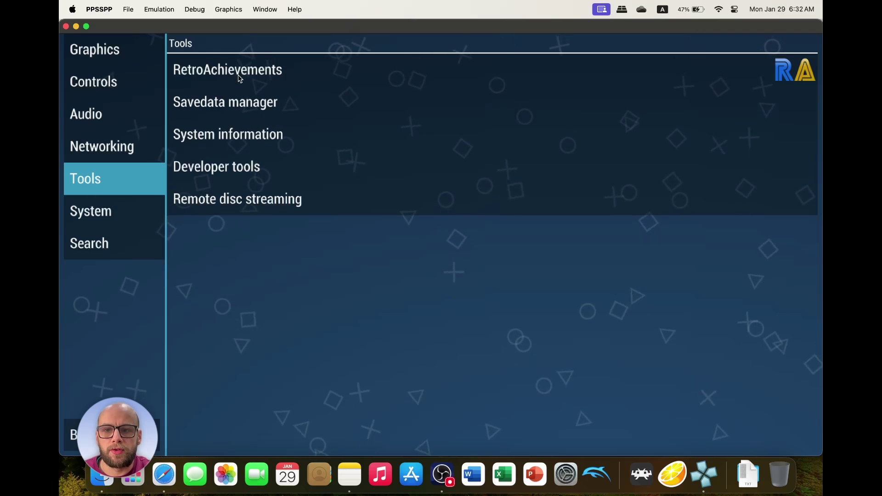
Open the RetroAchievements account settings and its username entry
left_click(240, 79)
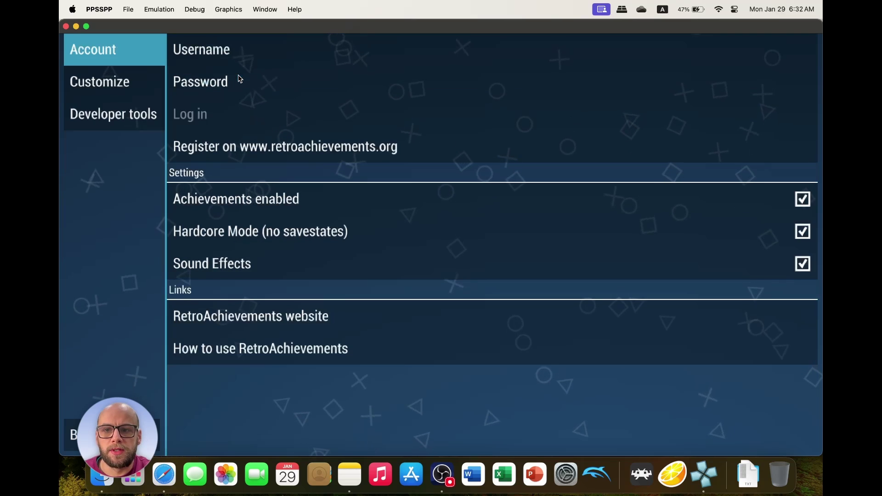
left_click(223, 56)
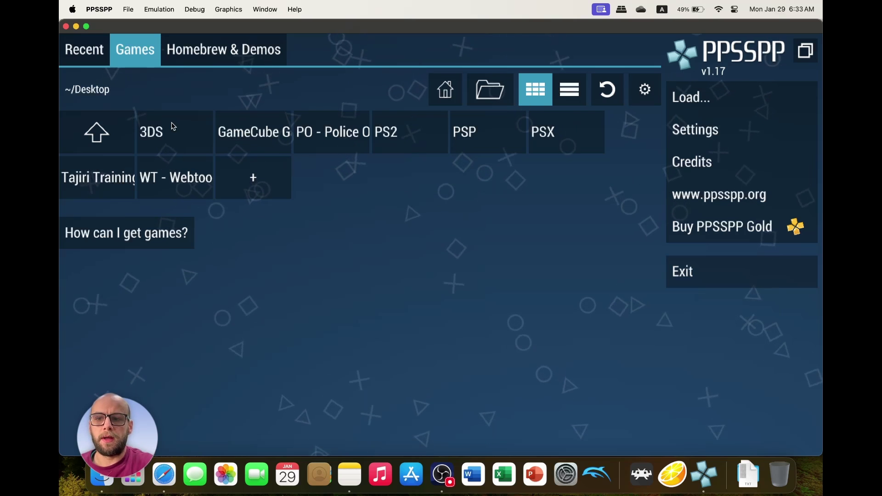
Open the PSP folder on the Desktop in the games list, and review the Graphics and Controls settings
left_click(480, 134)
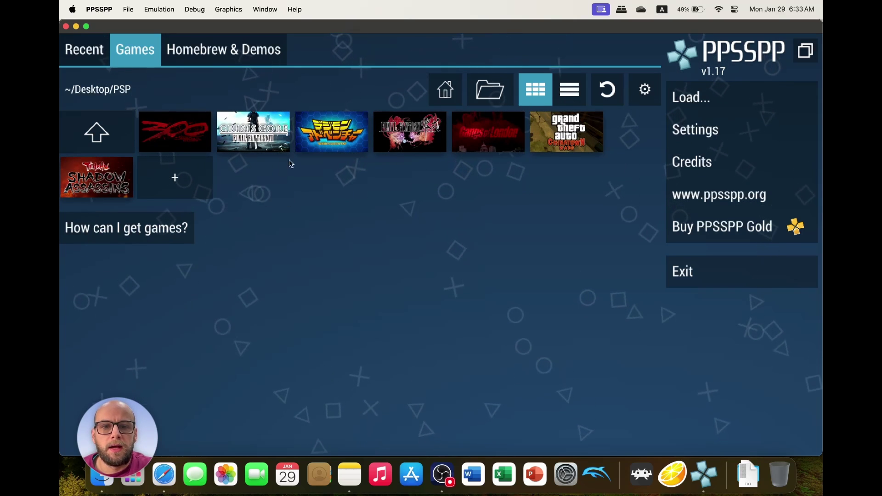
left_click(683, 133)
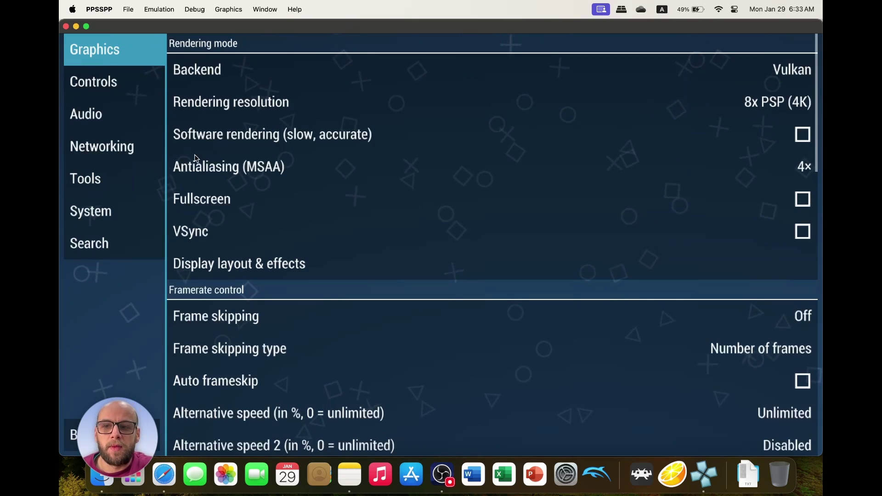
left_click(124, 84)
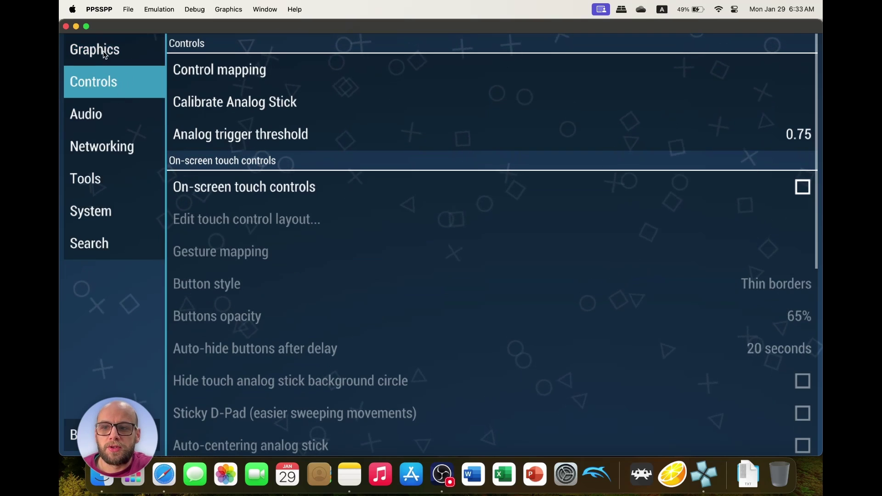
left_click(67, 440)
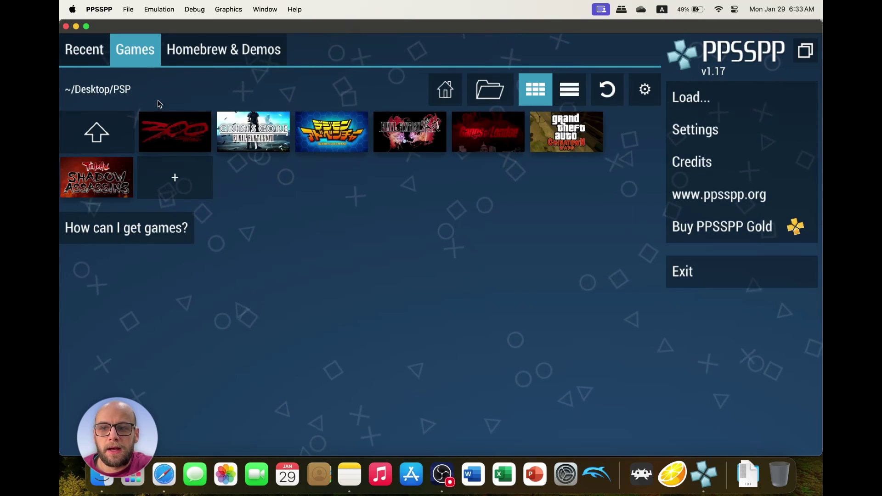
Check the Homebrew & Demos list, return to the games in the PSP folder and launch Gangs of London
left_click(199, 54)
left_click(135, 49)
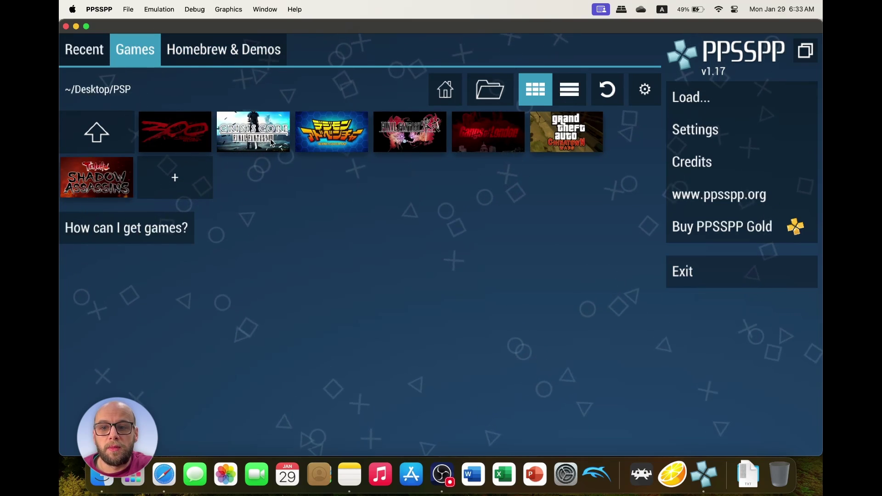
left_click(488, 132)
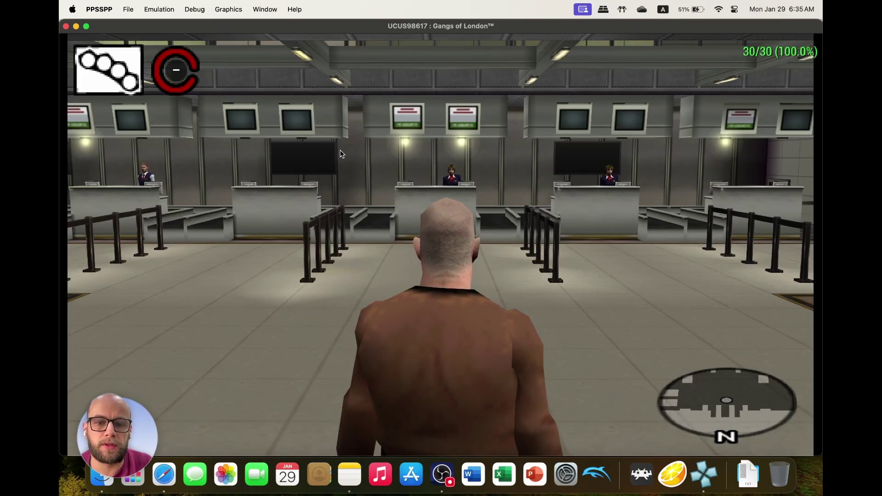
Test gameplay in Gangs of London by walking and turning the character around the airport check-in hall
key("i")
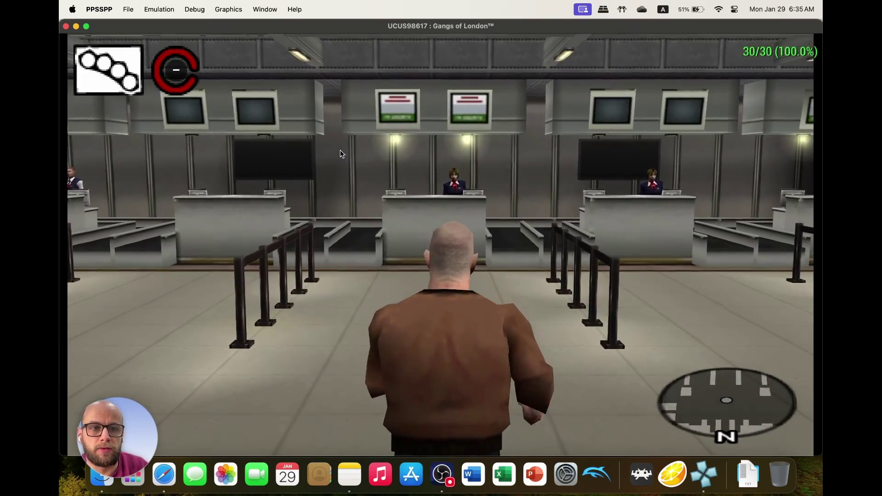
key("j")
key("l")
key("i")
key("j")
key("z")
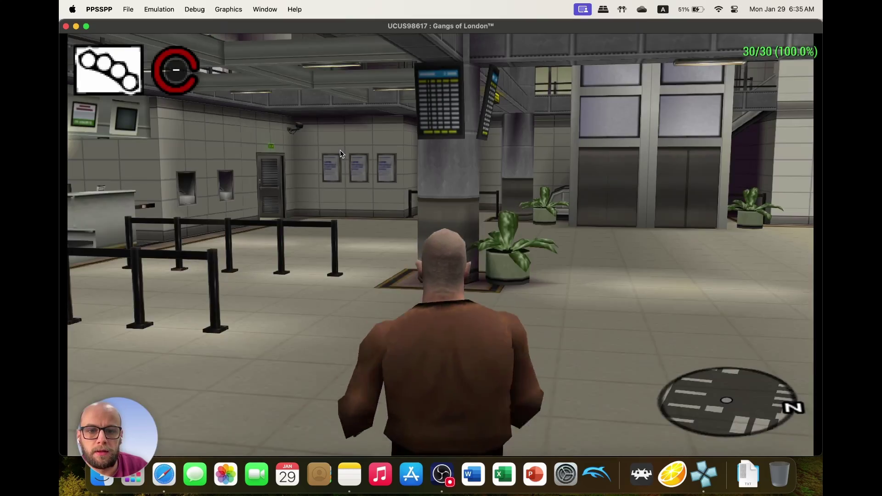
key("j")
key("j")
key("l")
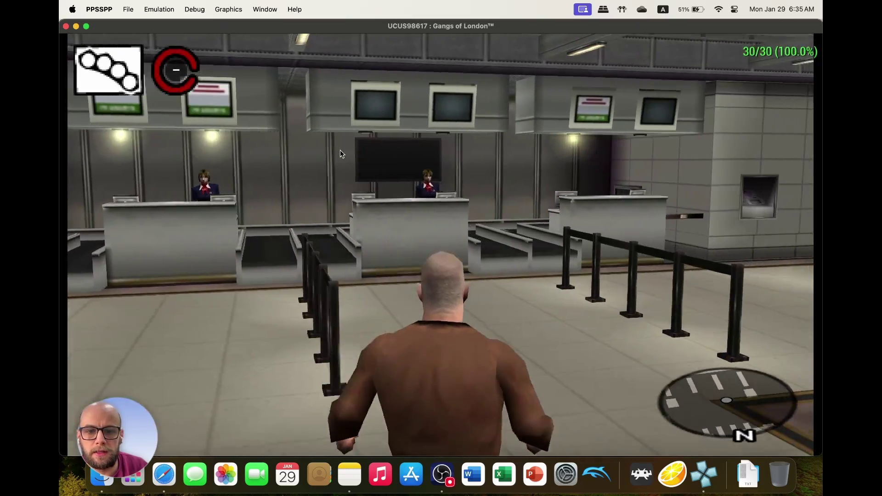
key("j")
key("j")
key("l")
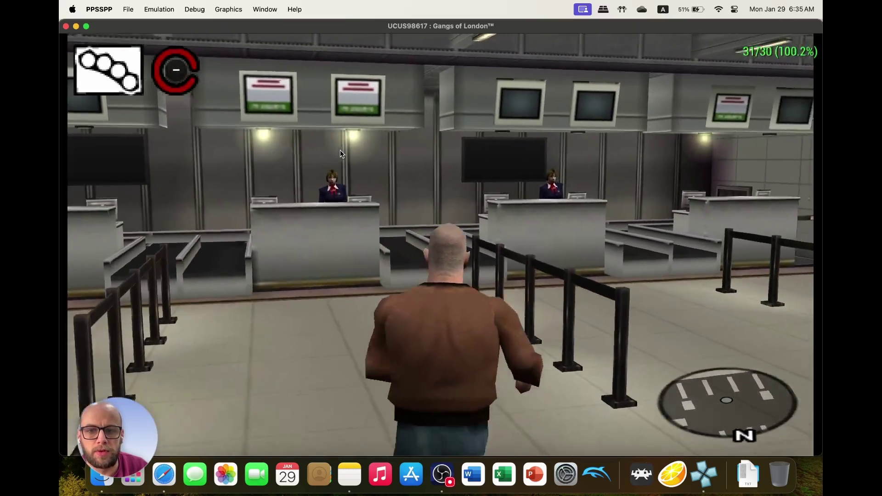